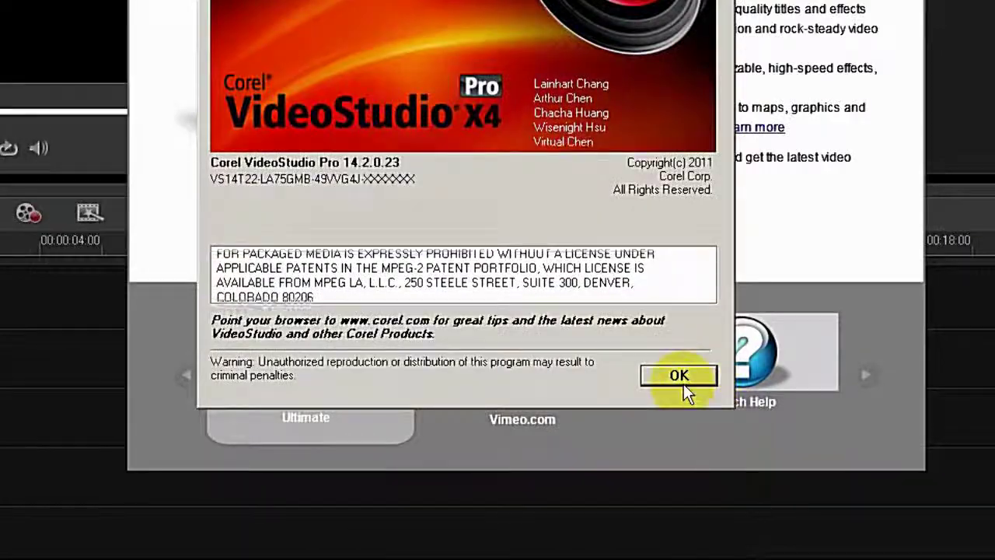
Dismiss the About box and bring up the Insert Video file picker from the timeline
left_click(720, 520)
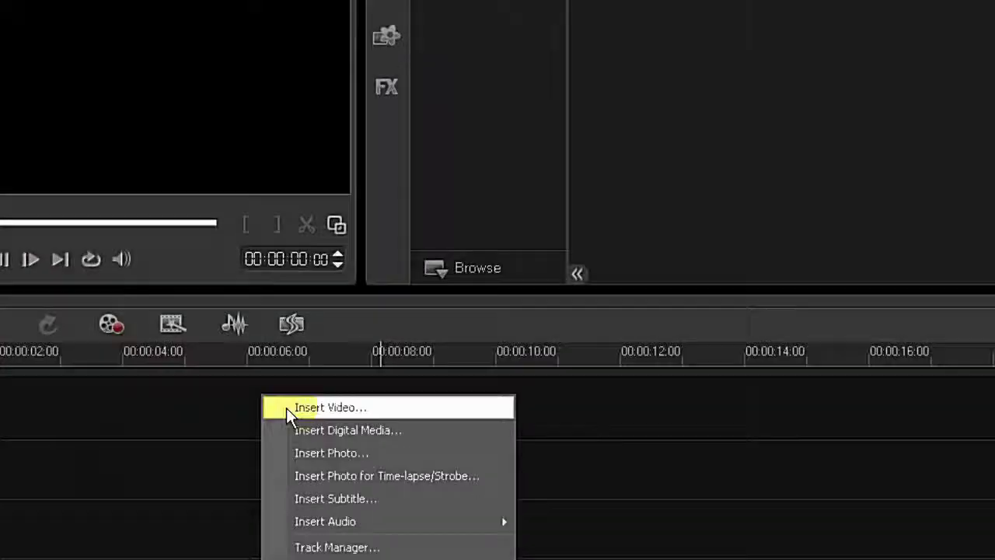
left_click(323, 410)
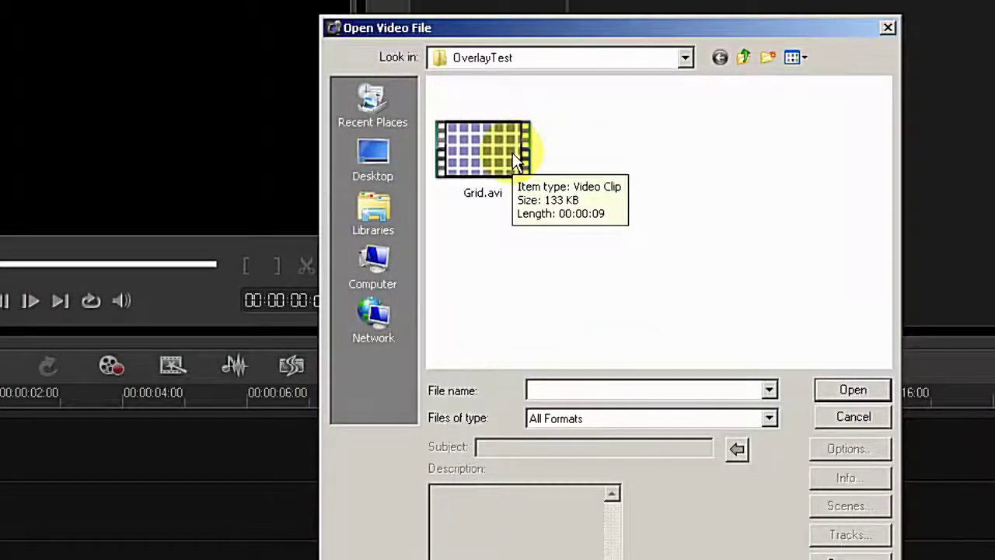
Insert Grid.avi onto the main track, check it around 00:00:07:07 and 00:00:06:22, and select it
double_click(512, 152)
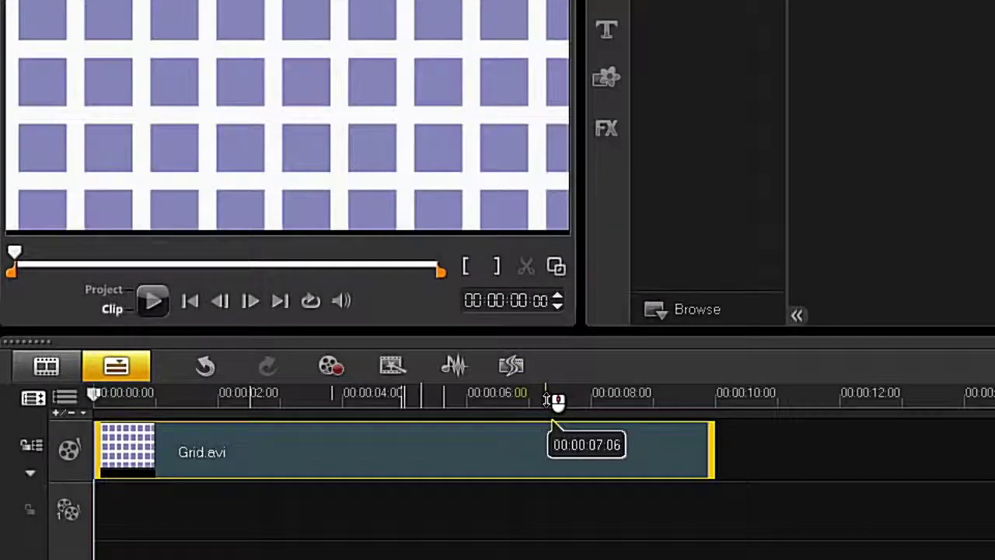
left_click(546, 418)
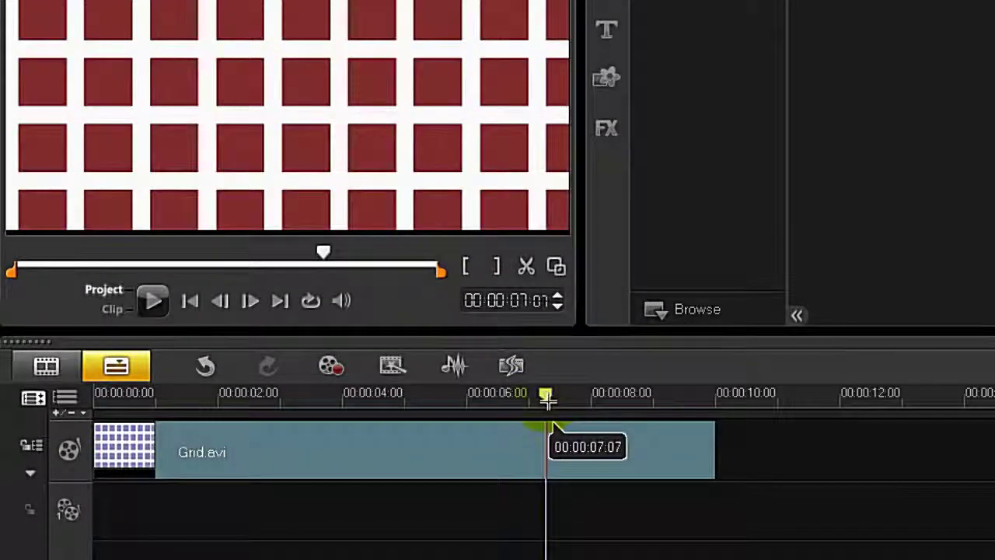
left_click_drag(547, 399, 521, 409)
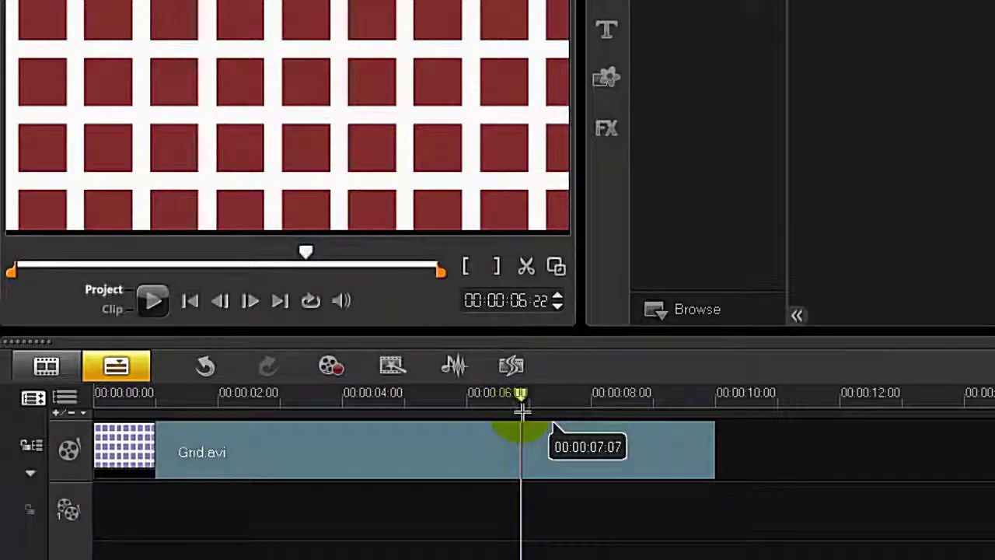
left_click(580, 457)
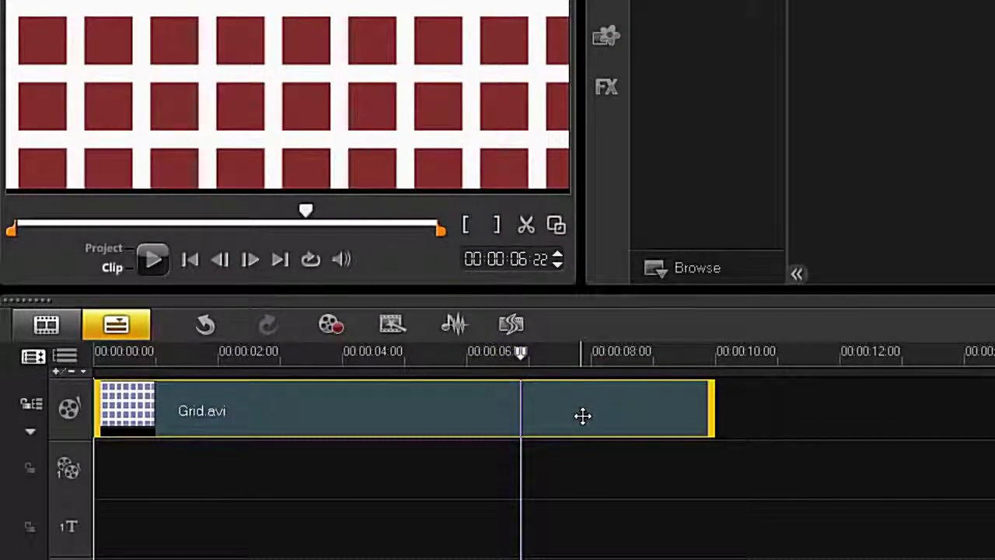
Paste a copy of Grid.avi onto Overlay Track #1 and trim it to about 6 seconds
right_click(583, 416)
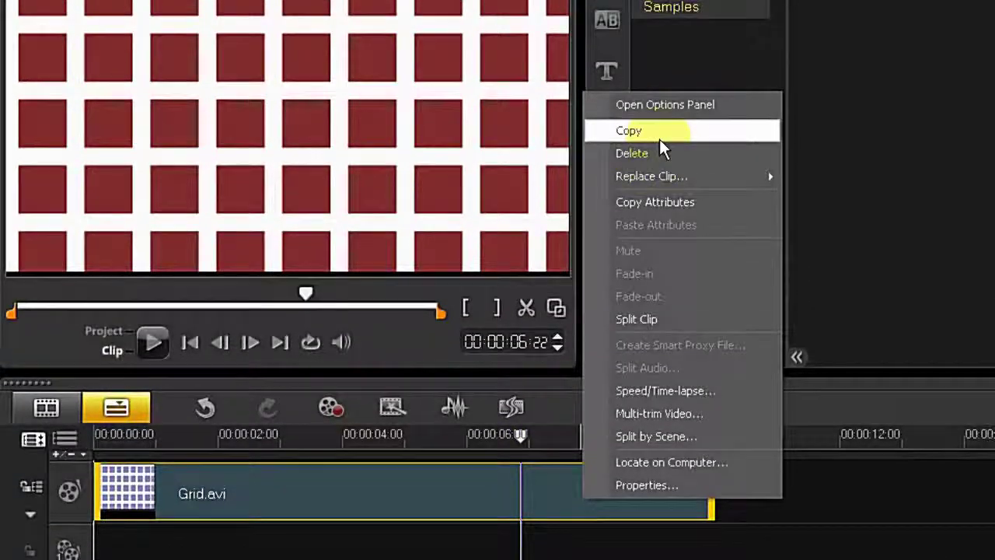
left_click(659, 48)
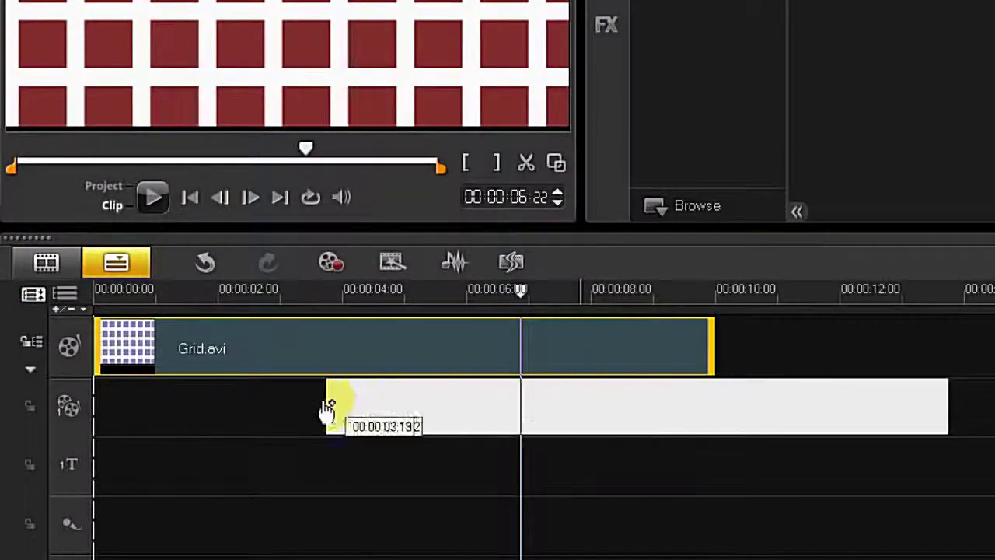
left_click(239, 415)
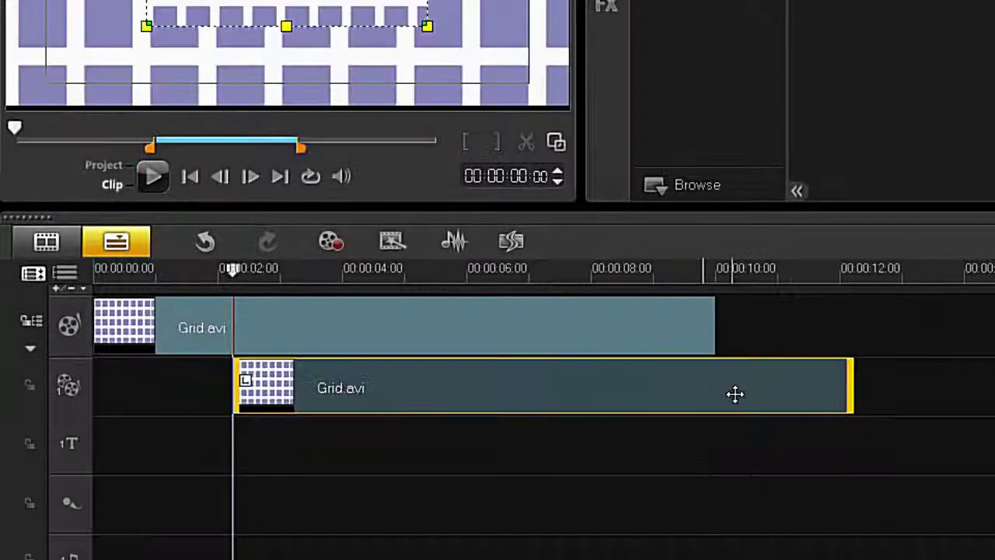
left_click_drag(726, 386, 506, 377)
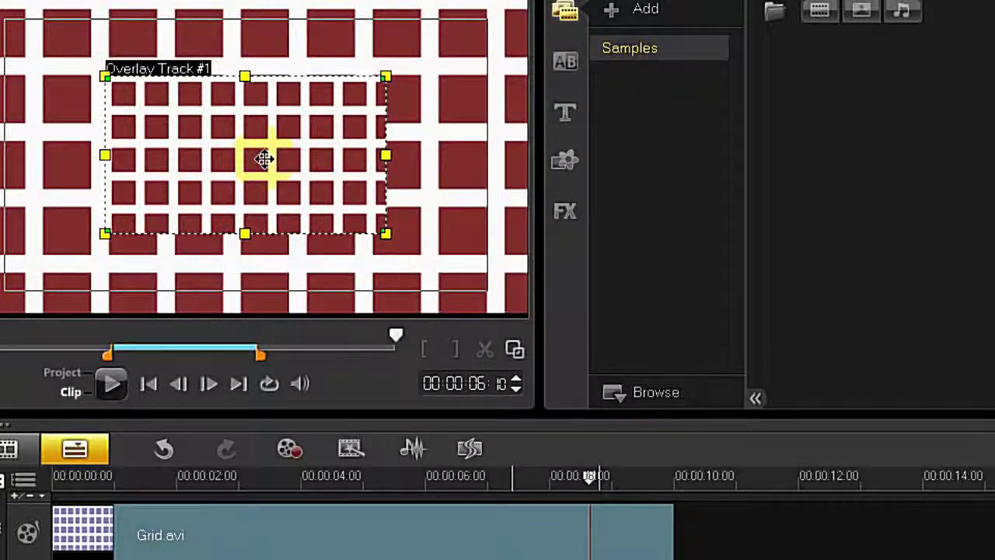
right_click(264, 158)
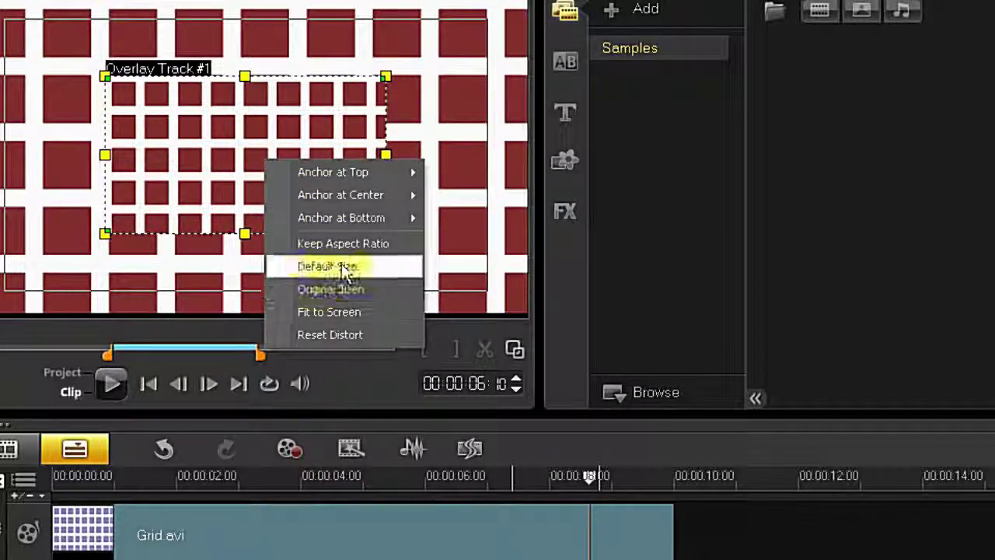
Apply Fit to Screen so the overlay Grid.avi copy is no longer an inset
left_click(373, 316)
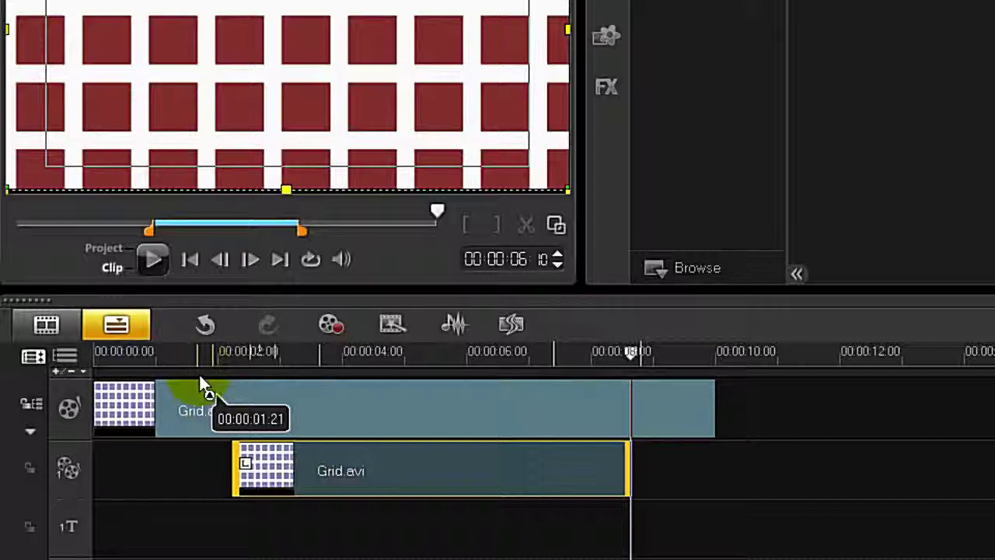
left_click(210, 353)
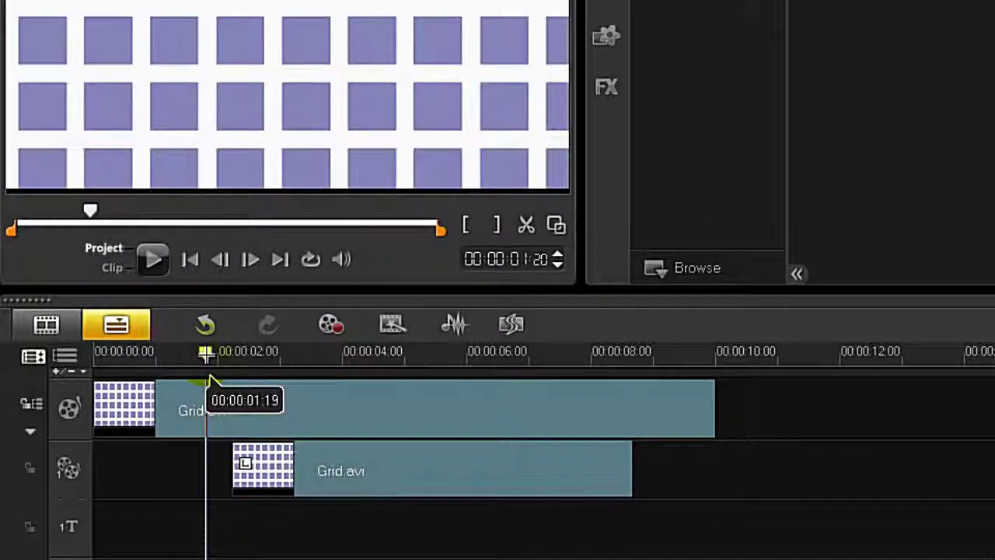
key("Right")
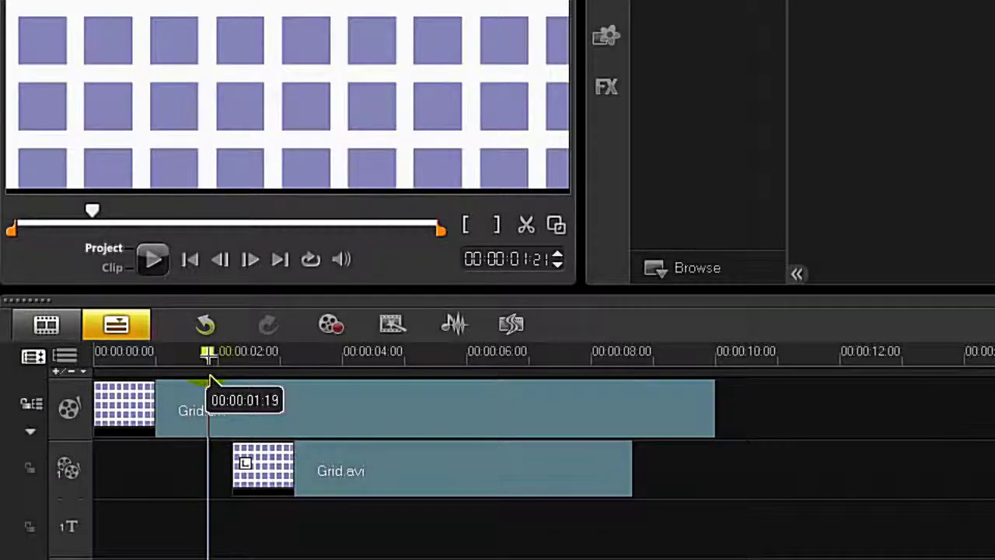
key("Right")
key("Right")
key("Right")
key("Right")
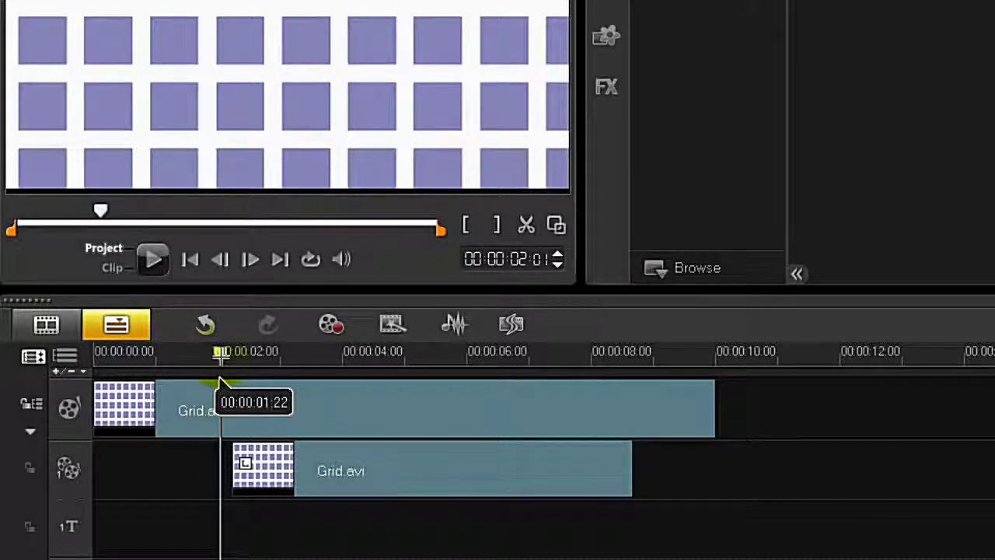
left_click_drag(220, 356, 231, 353)
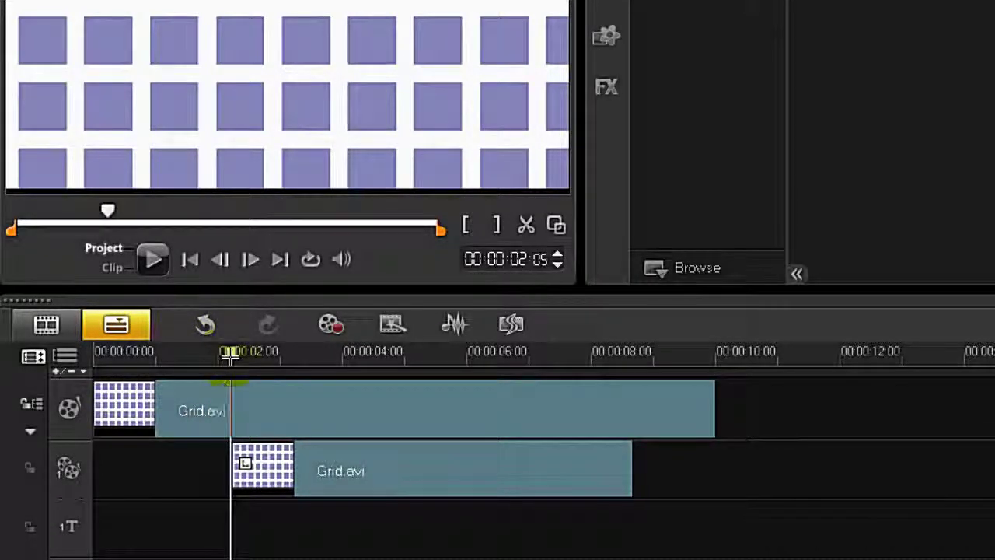
key("Right")
key("Right")
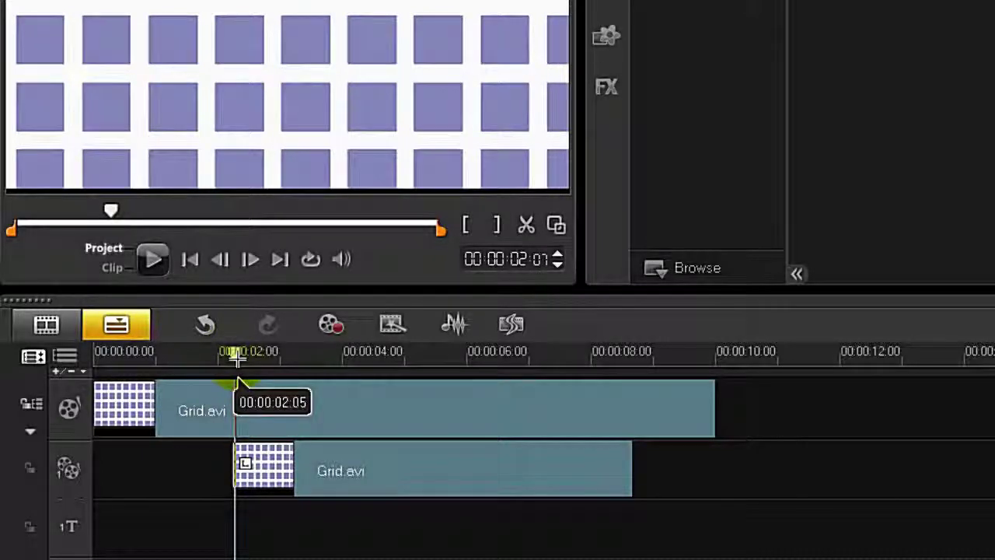
key("Left")
key("Left")
key("Left")
key("Left")
key("Left")
key("Left")
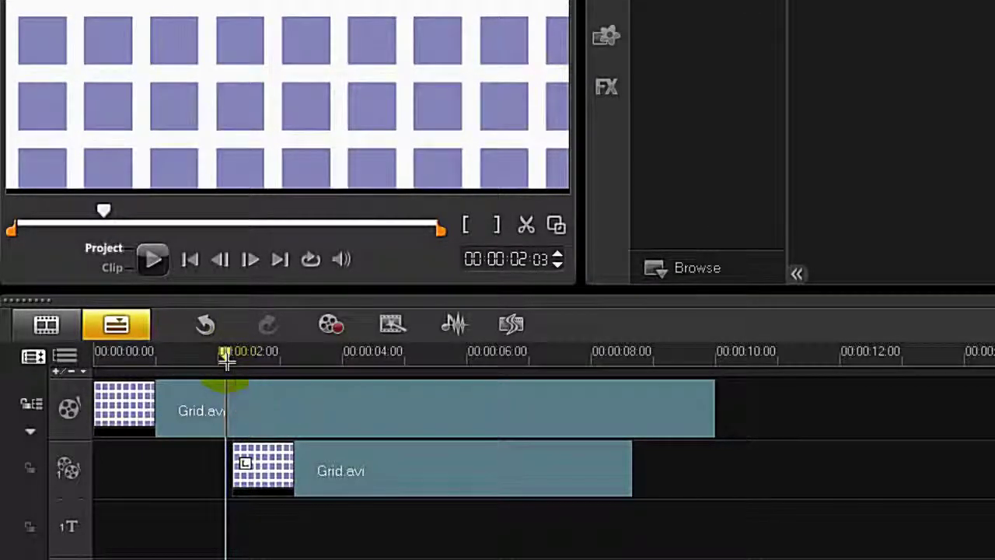
key("Right")
key("Right")
key("Right")
key("Right")
key("Right")
key("Left")
key("Left")
key("Left")
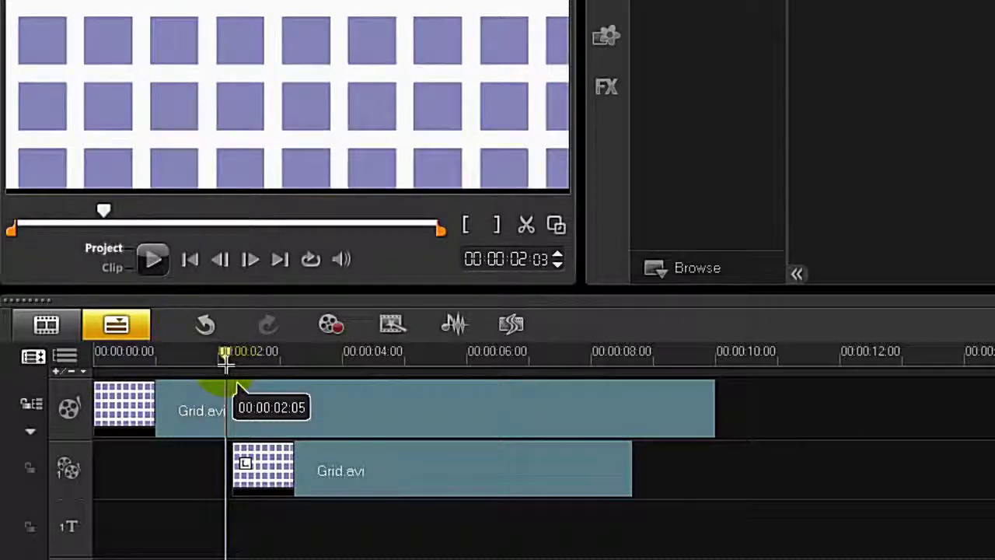
key("Right")
key("Right")
key("Right")
key("Right")
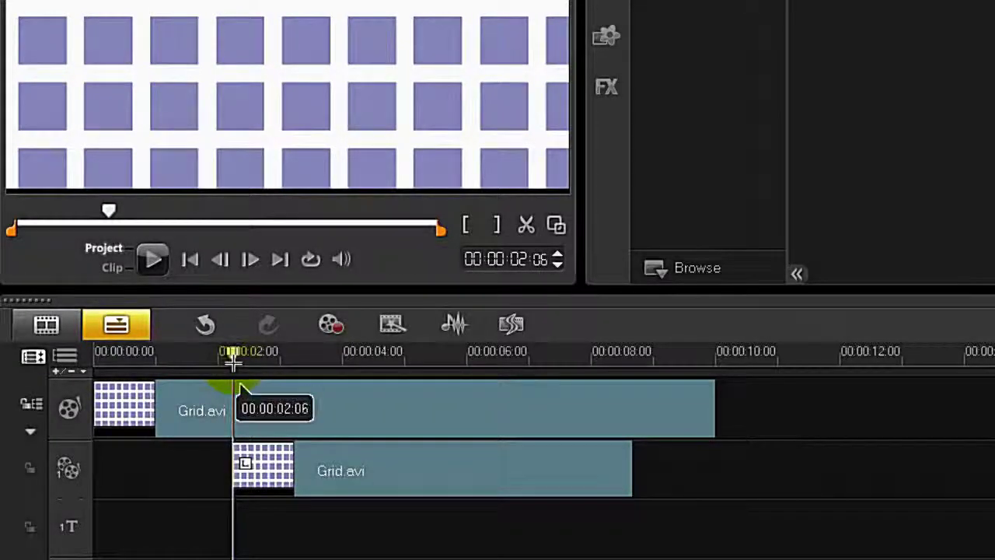
key("Left")
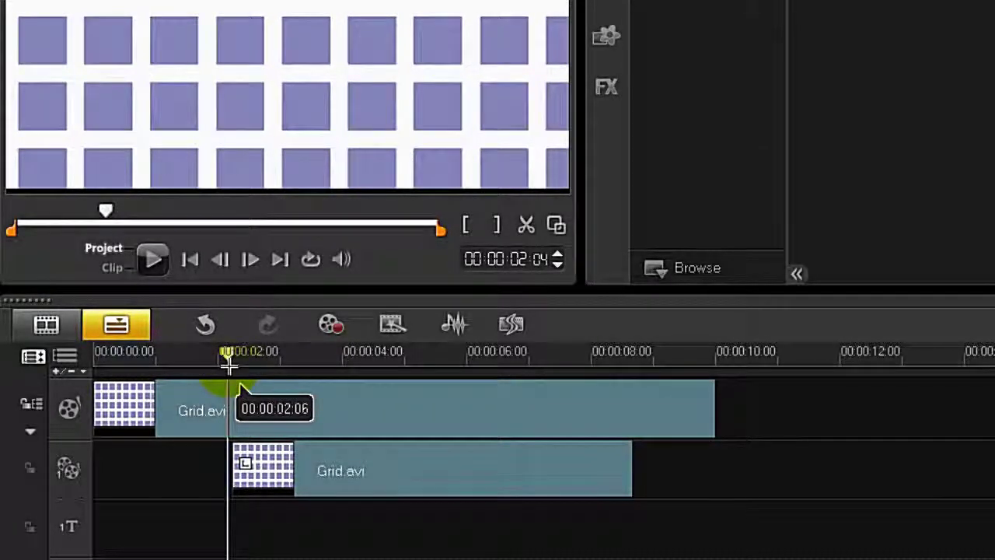
key("Right")
key("Right")
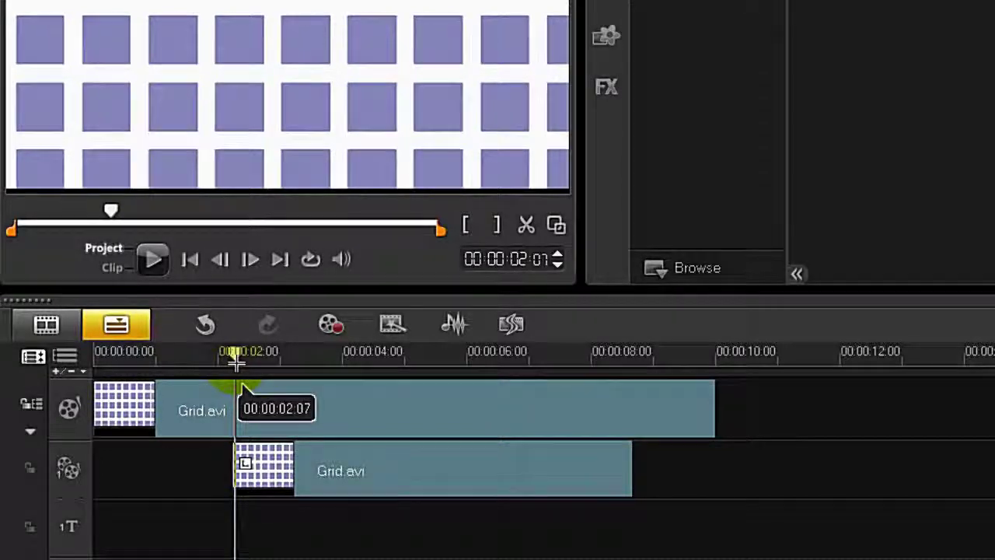
key("Left")
key("Left")
key("Left")
key("Left")
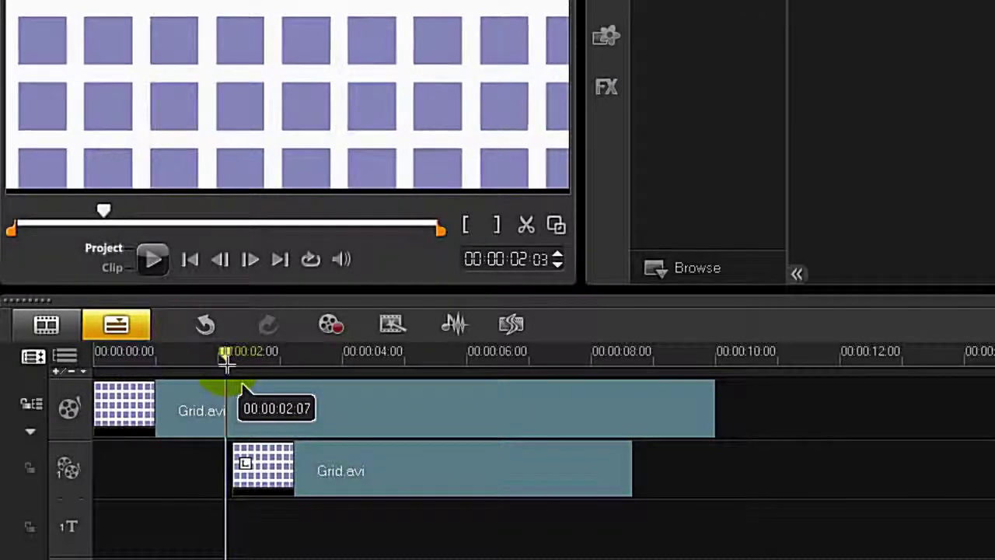
key("Right")
key("Right")
key("Right")
key("Right")
key("Right")
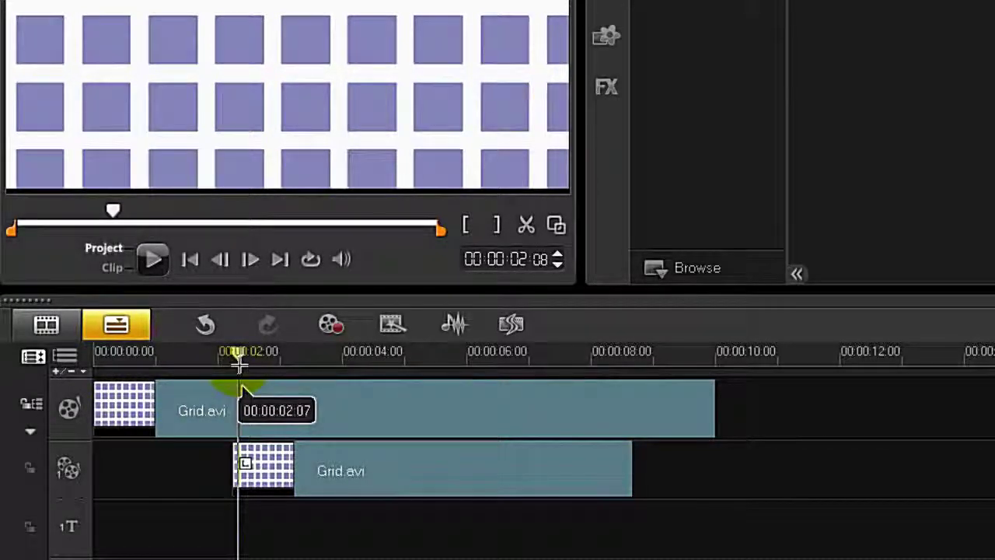
left_click_drag(239, 366, 616, 411)
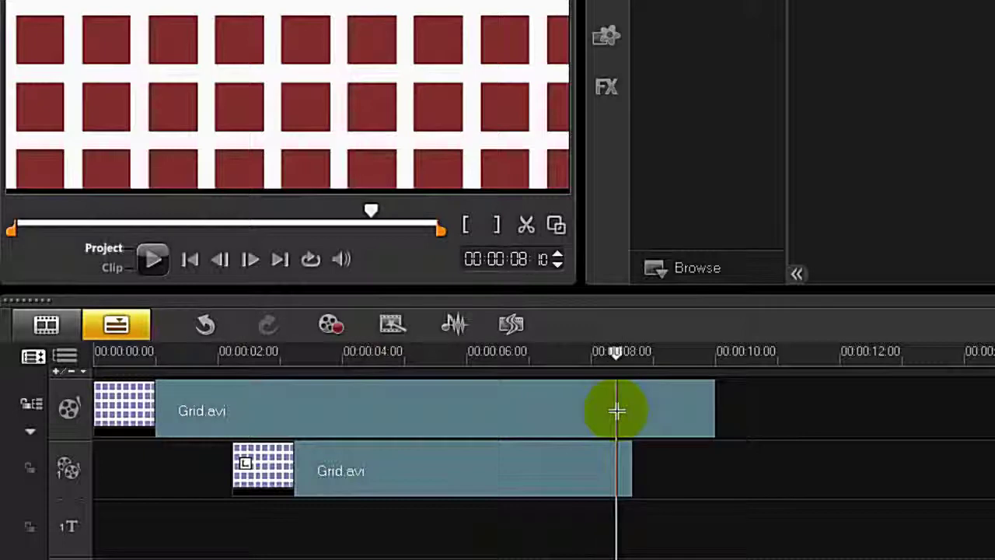
left_click_drag(617, 411, 630, 411)
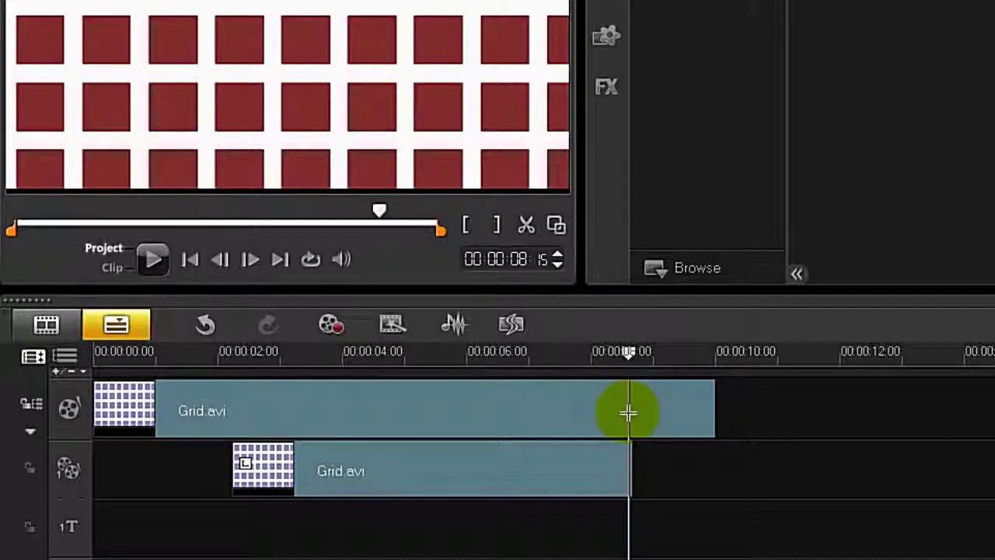
mouse_move(628, 413)
left_mouse_down()
mouse_move(642, 411)
mouse_move(624, 420)
mouse_move(636, 419)
mouse_move(641, 399)
left_mouse_up()
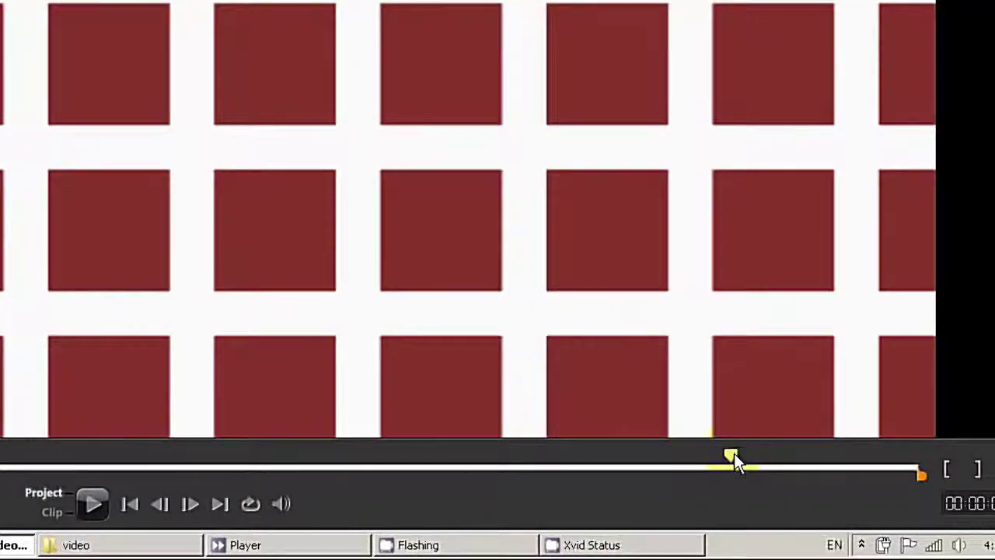
Scrub the preview slightly earlier and open the overlay clip's Attribute options
mouse_move(734, 455)
left_mouse_down()
mouse_move(701, 461)
mouse_move(743, 457)
mouse_move(716, 464)
left_mouse_up()
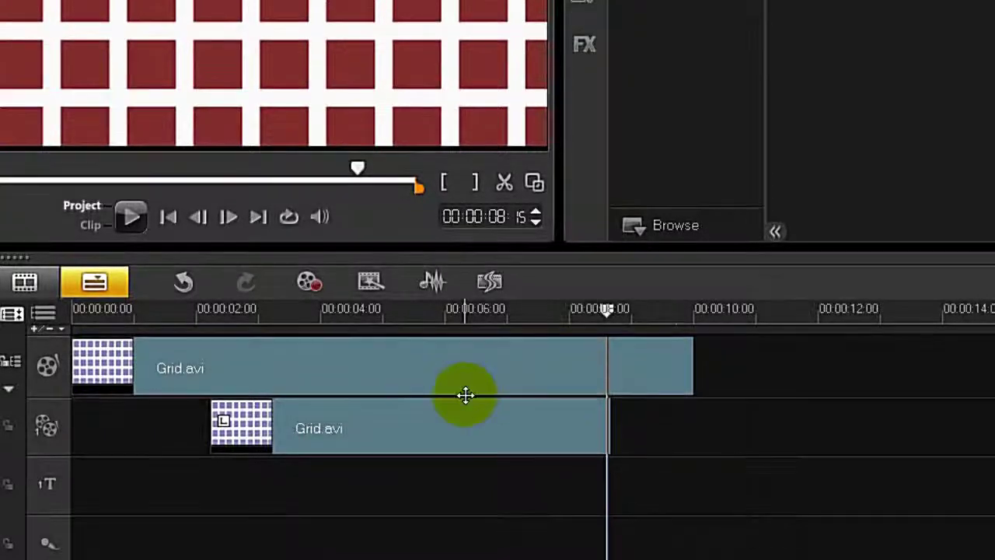
double_click(464, 419)
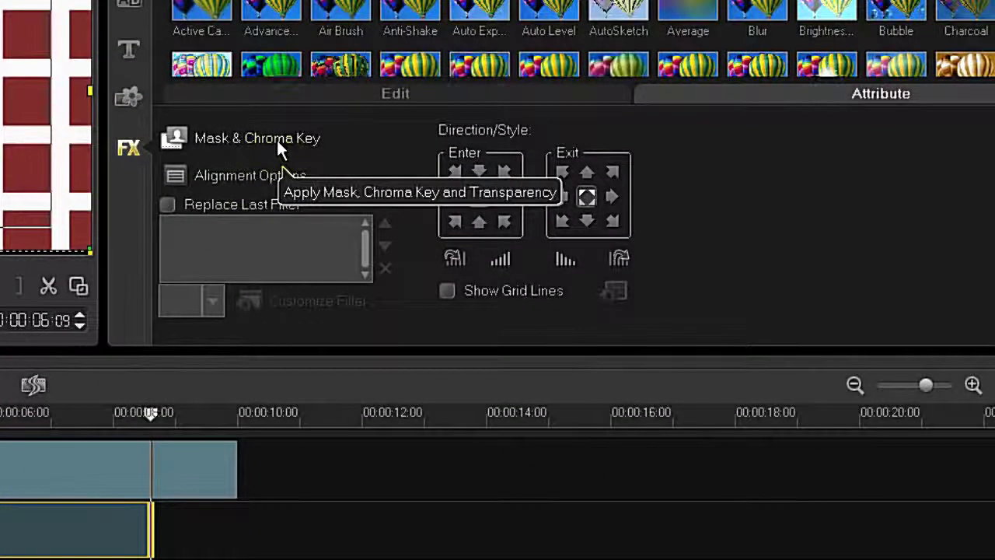
Enable overlay options with type Mask Frame, pick the tilted rectangle mask, and scrub to about 5 seconds
left_click(276, 138)
left_click(168, 157)
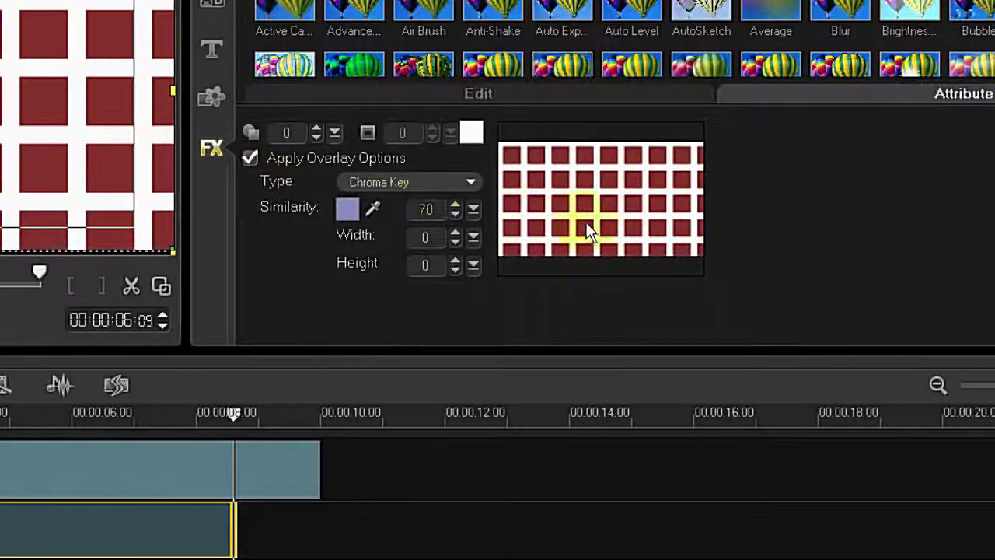
left_click(387, 181)
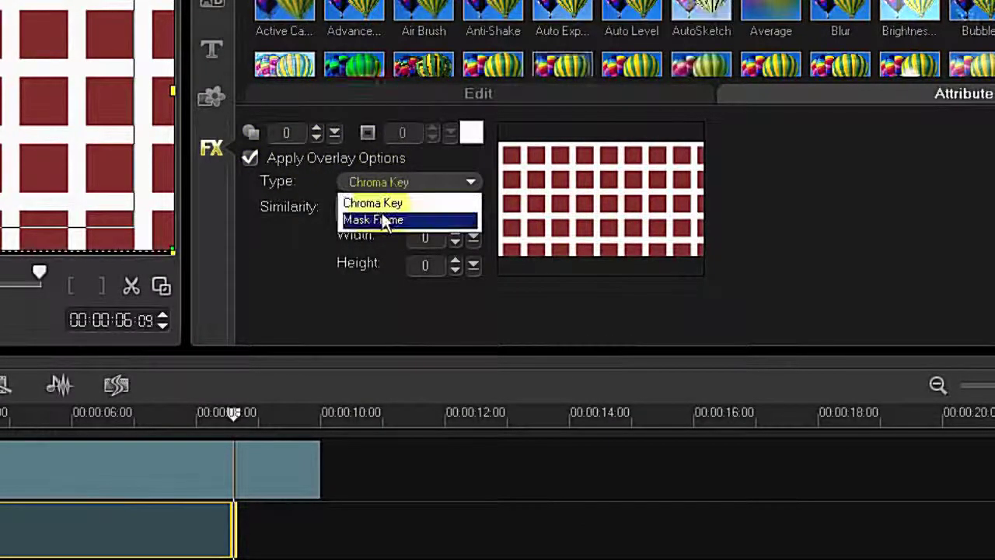
left_click(380, 220)
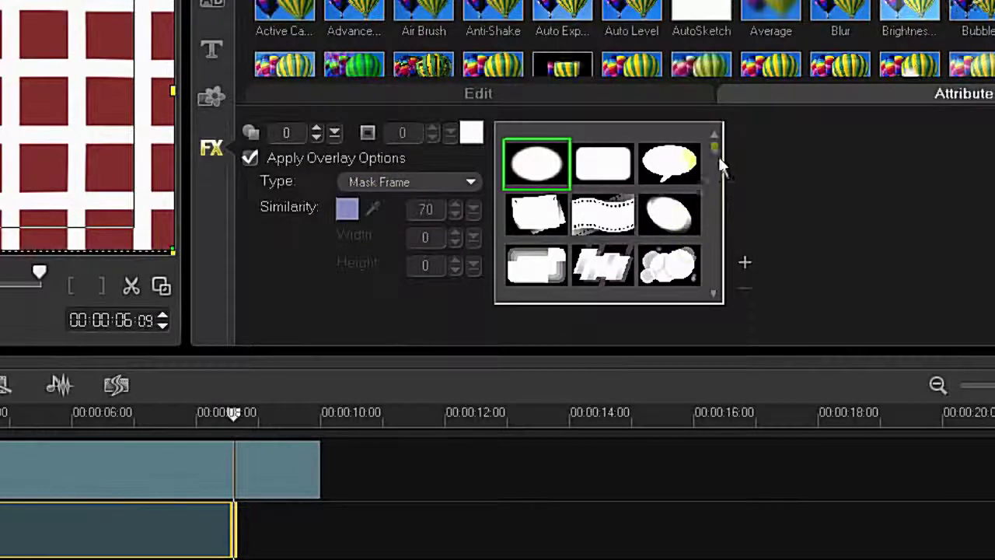
left_click_drag(716, 148, 721, 206)
left_click(534, 211)
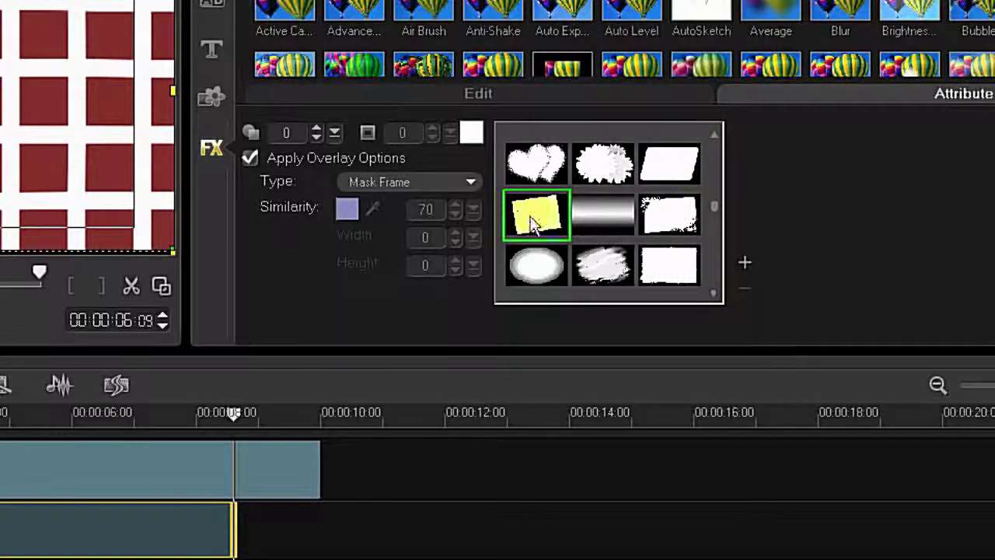
scroll(637, 249, "down", 1)
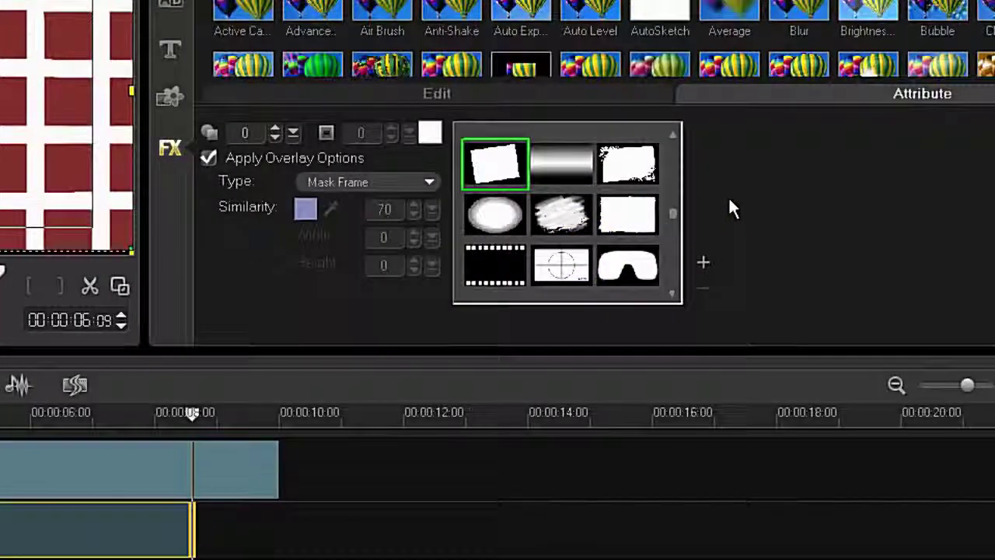
left_click(202, 420)
left_click_drag(409, 356, 222, 357)
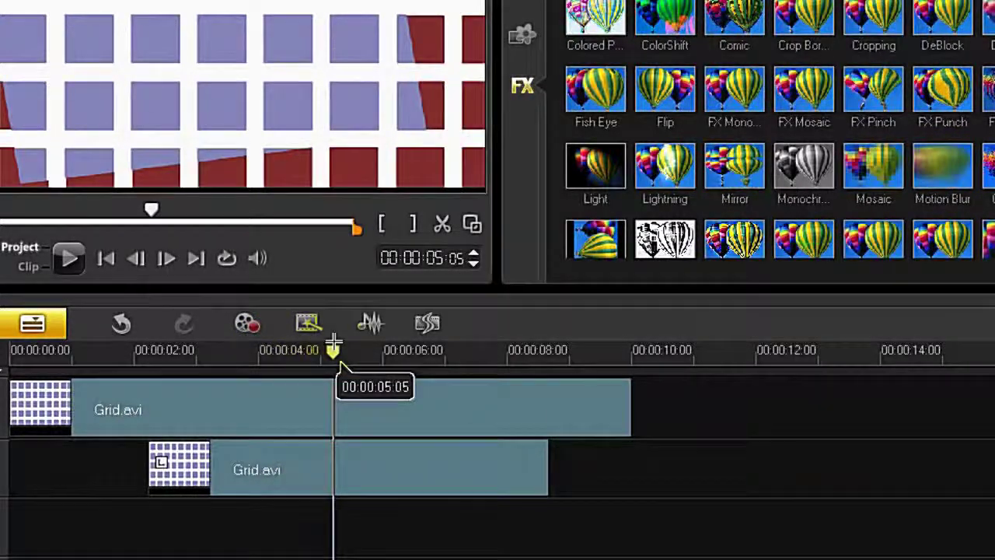
left_click(266, 153)
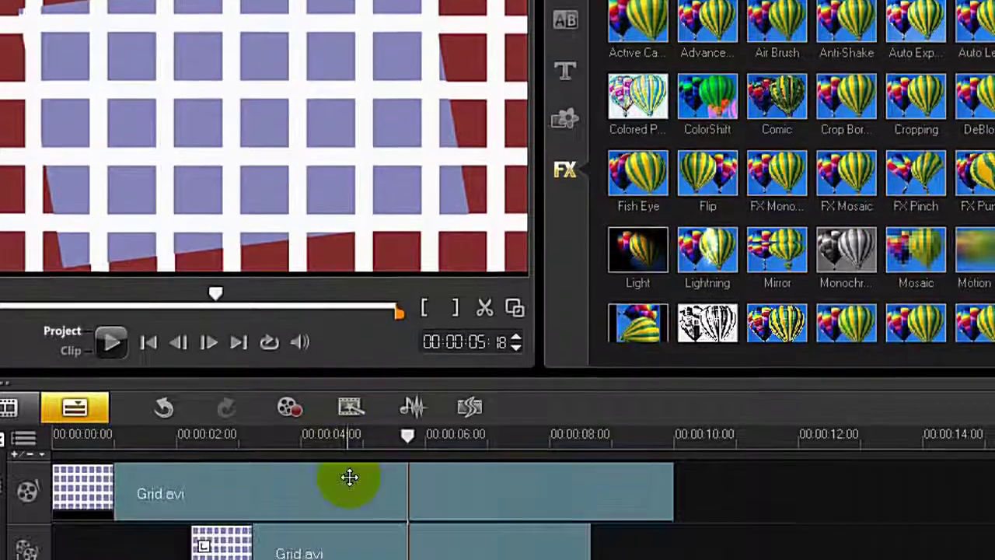
left_click(315, 409)
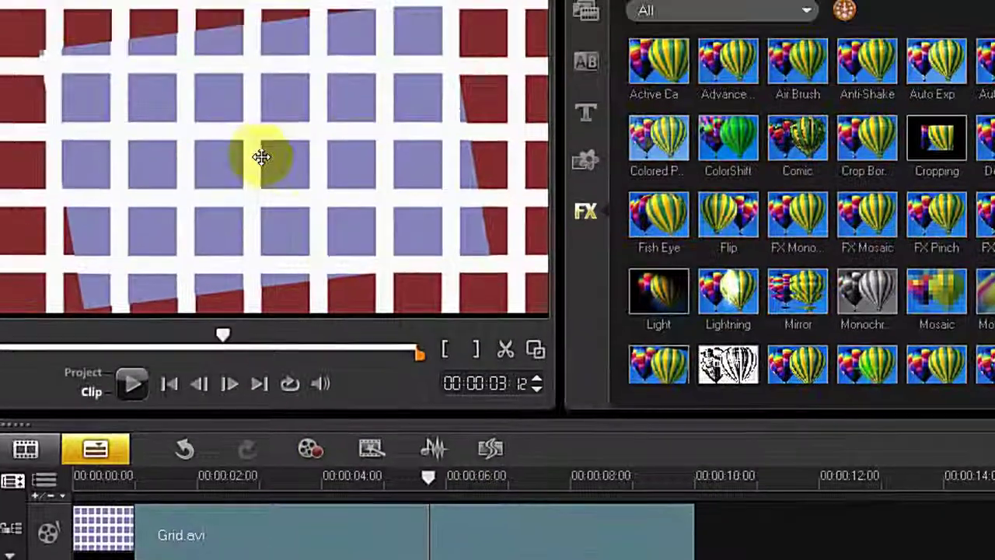
Try the overlay at Default Size and then at Original Size
left_click(240, 0)
right_click(261, 153)
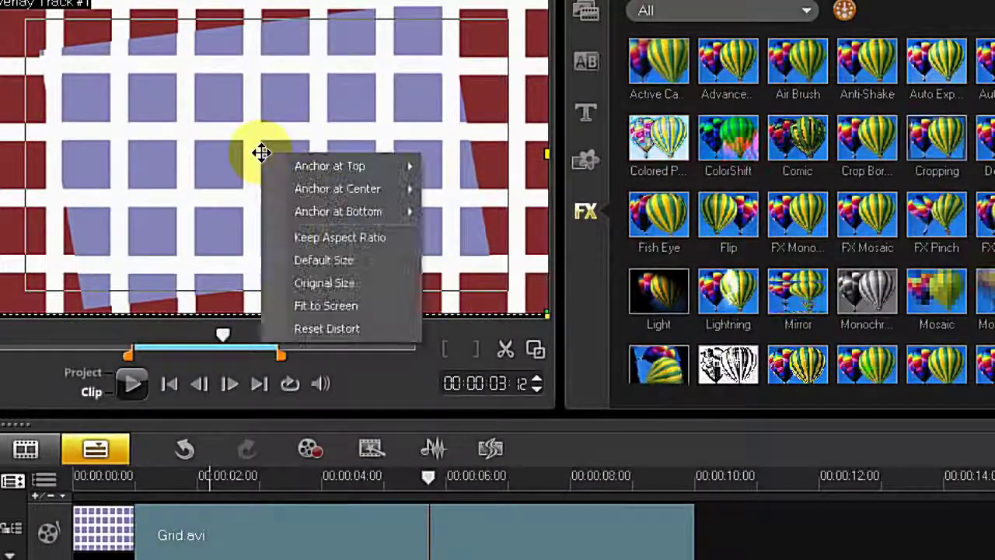
left_click(343, 261)
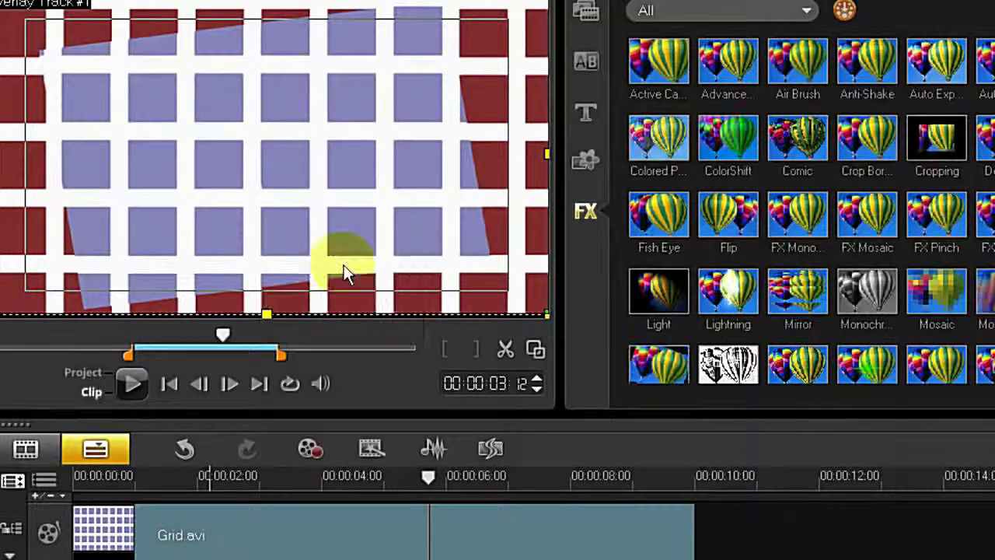
right_click(336, 212)
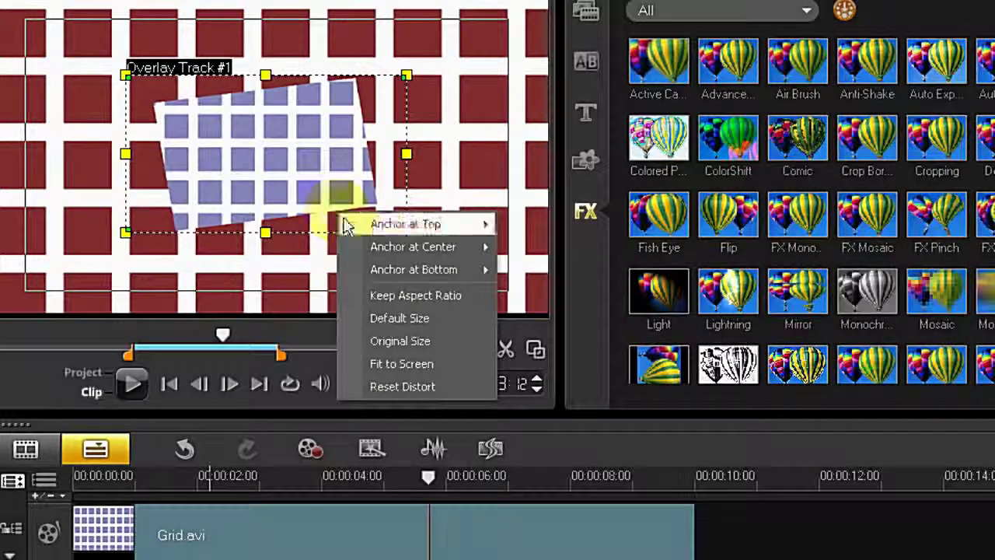
left_click(401, 338)
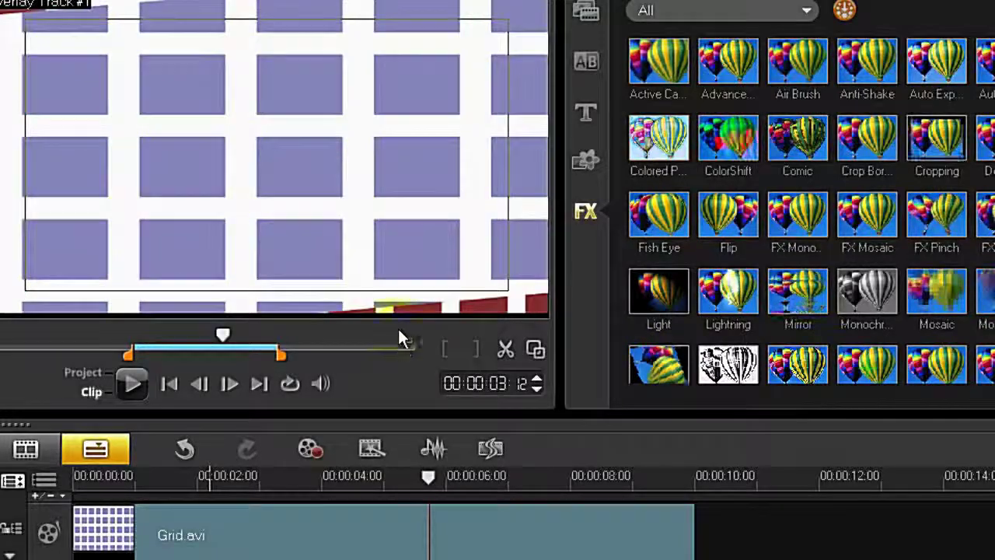
Reapply Fit to Screen so the masked blue grid fills the frame over red
left_click(323, 227)
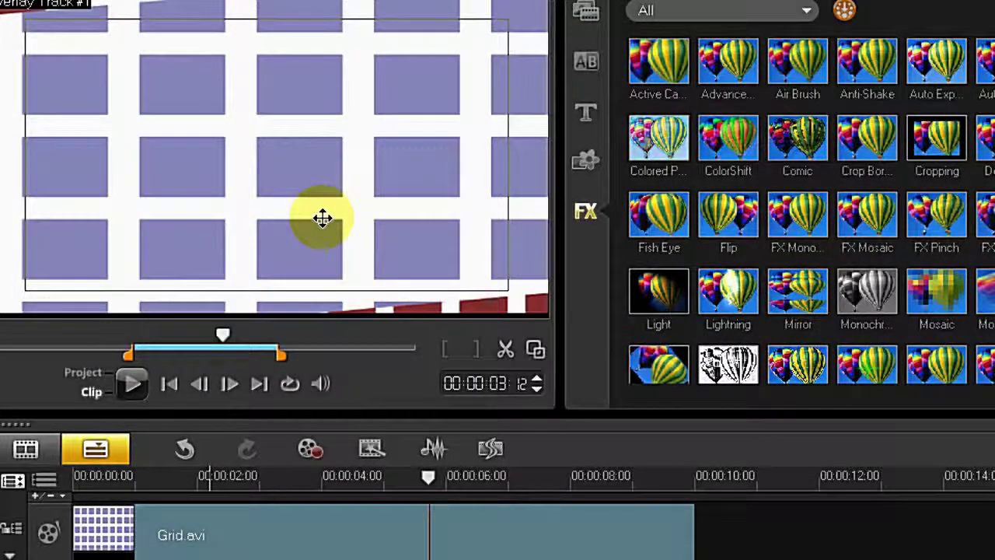
right_click(322, 218)
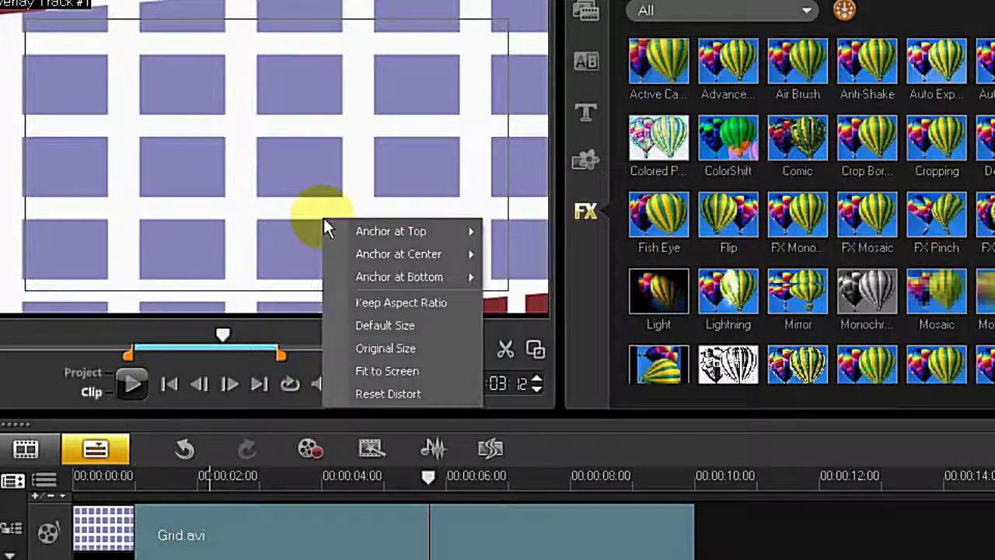
left_click(387, 372)
left_click(373, 226)
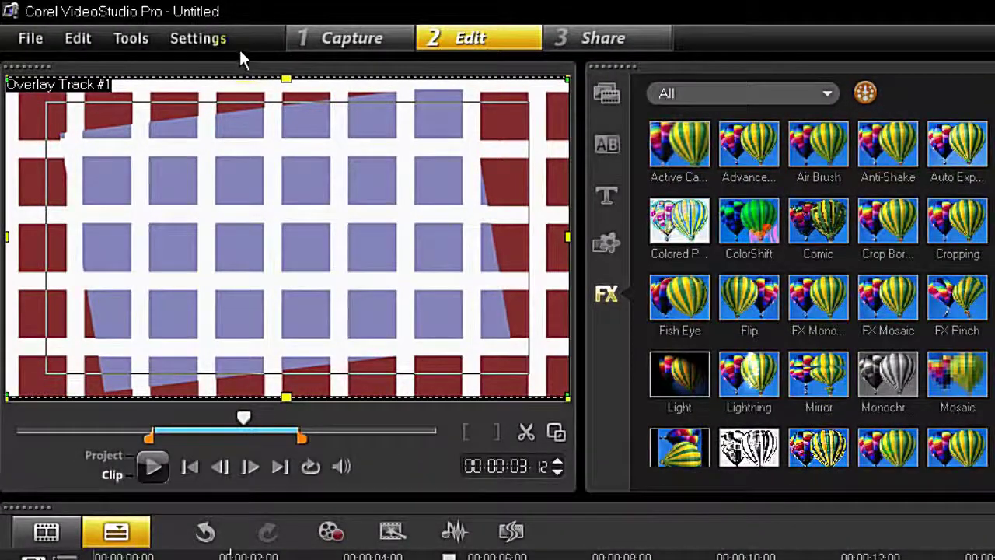
In Preferences' Edit tab, enable 'Use Fit-to-Screen as default size in Overlay Track' and confirm
left_click(132, 42)
mouse_move(183, 35)
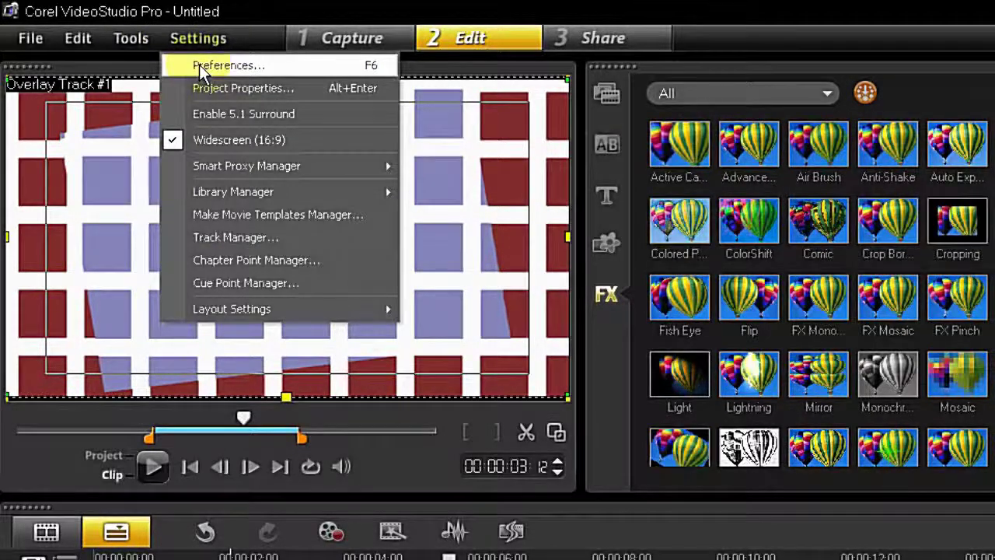
left_click(199, 66)
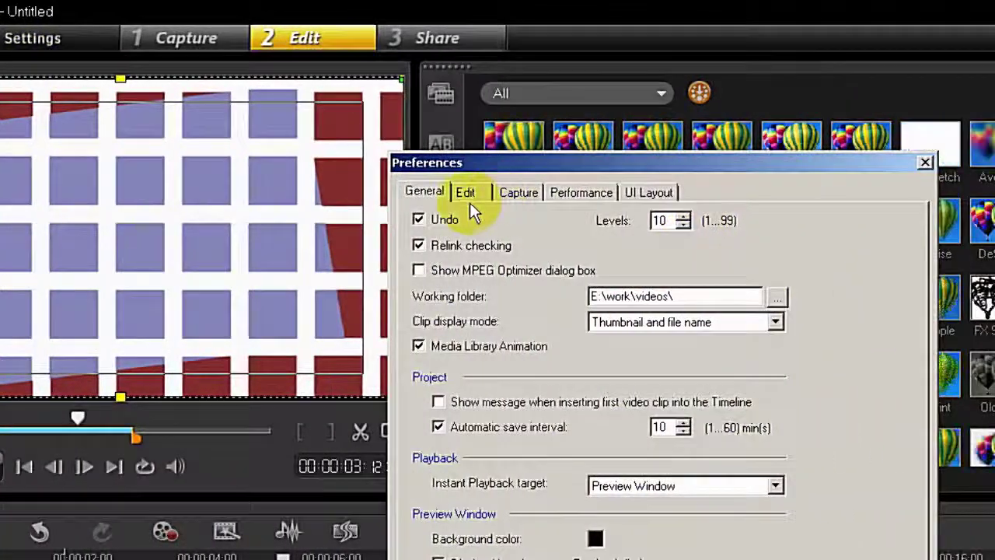
left_click(466, 192)
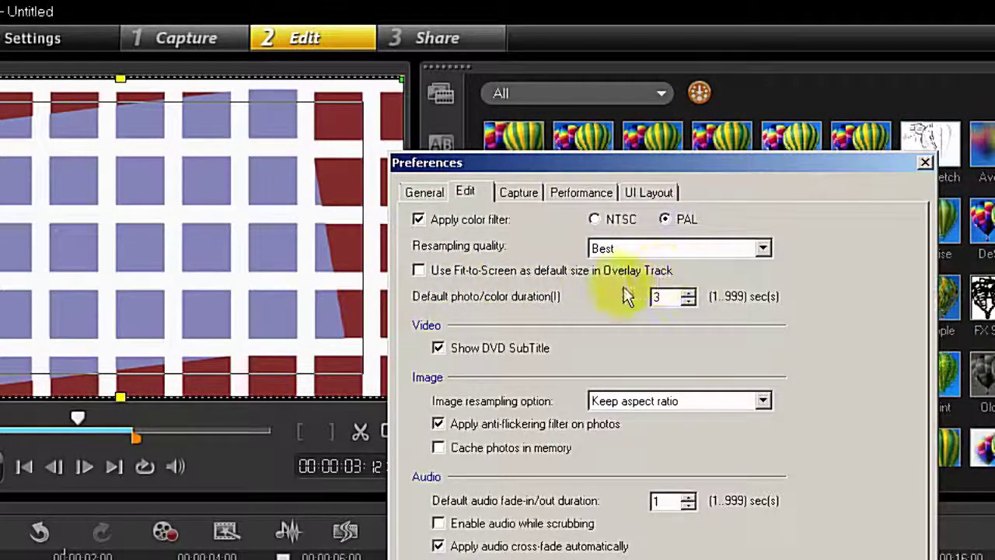
left_click(418, 270)
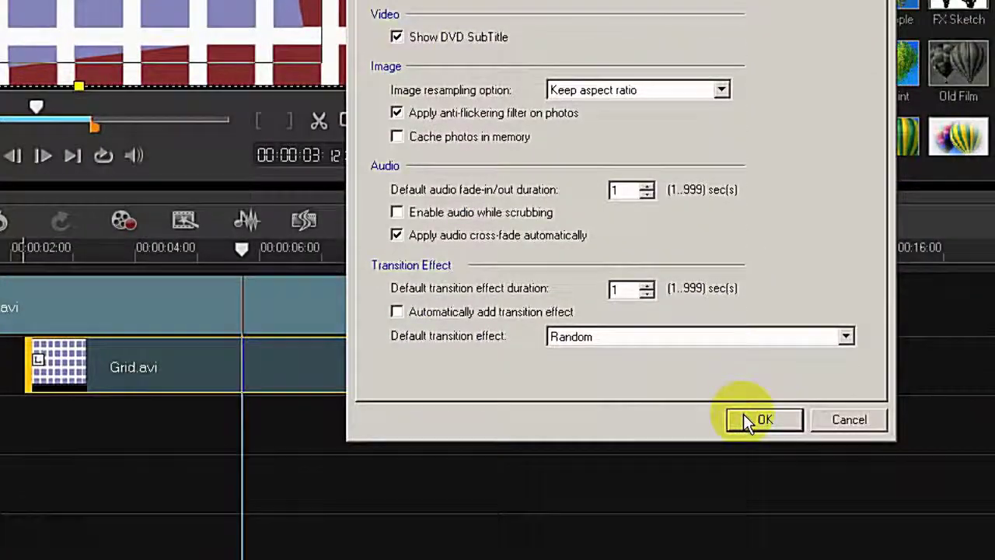
left_click(746, 419)
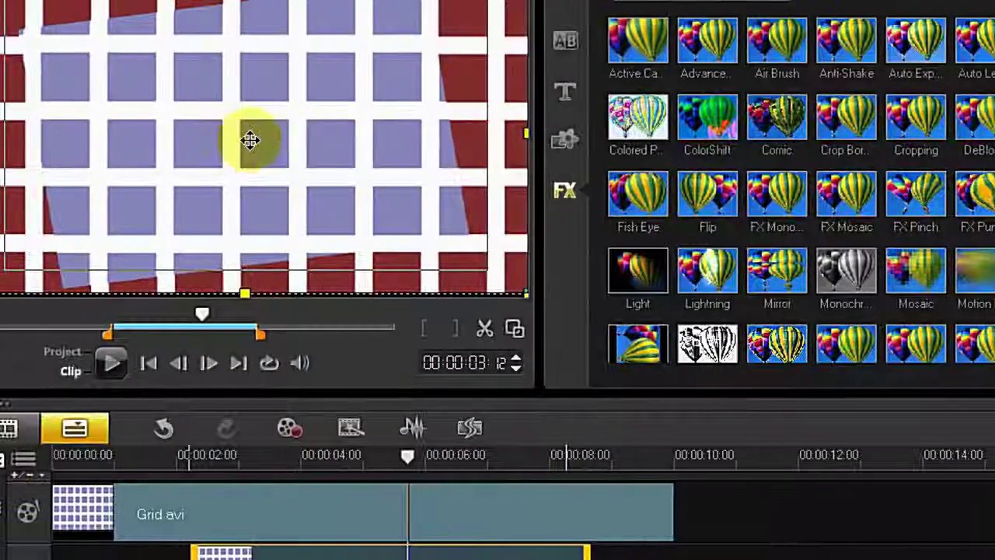
Apply Default Size to the masked overlay, which now fills the frame
right_click(84, 15)
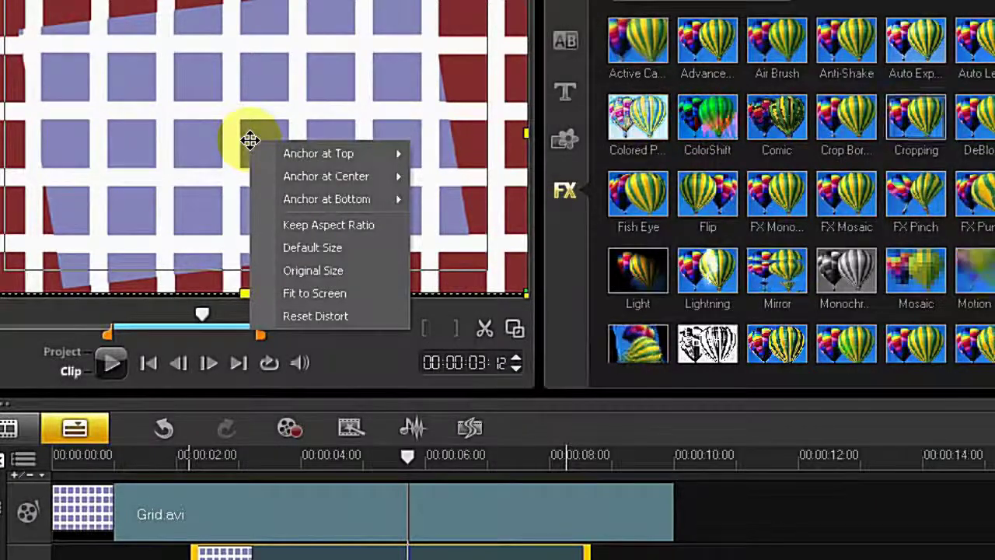
mouse_move(266, 177)
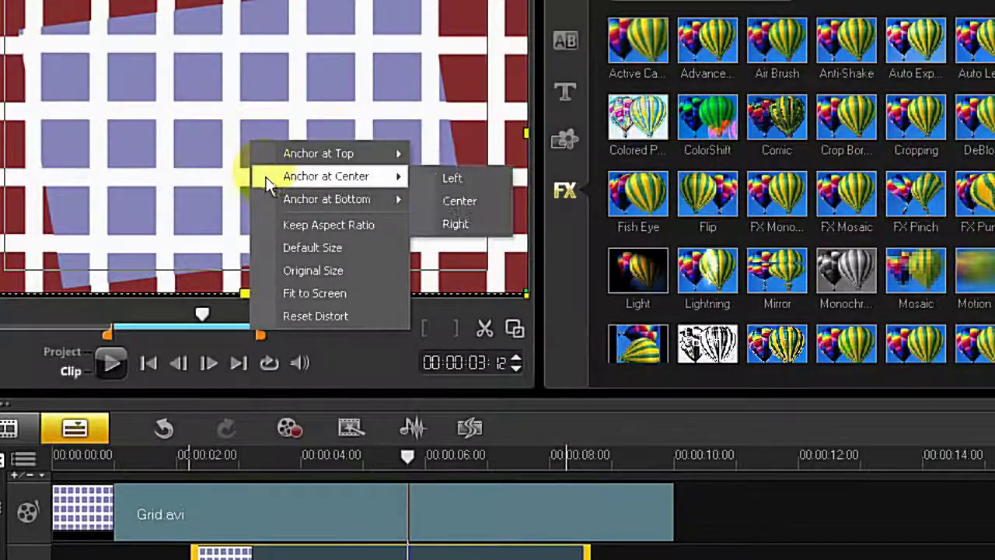
left_click(290, 248)
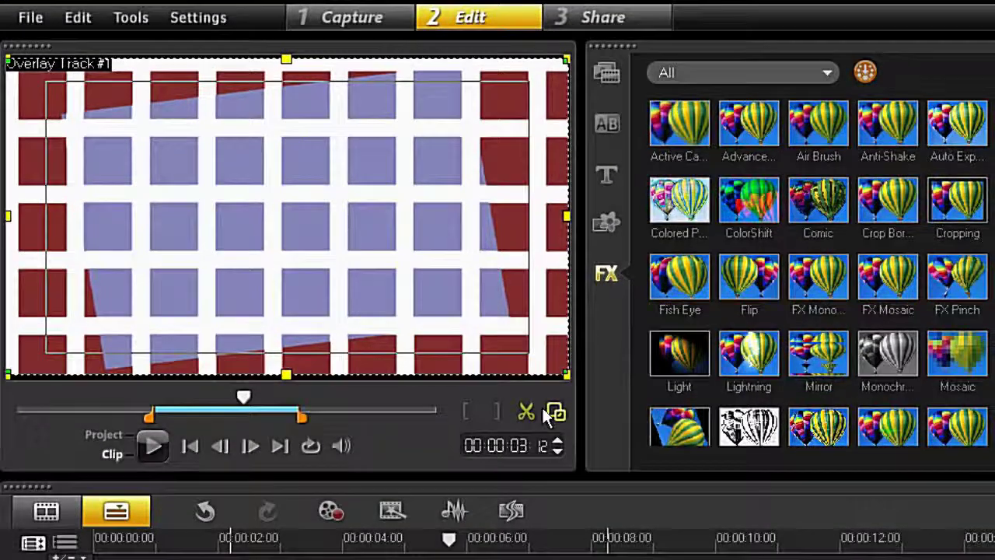
left_click(555, 414)
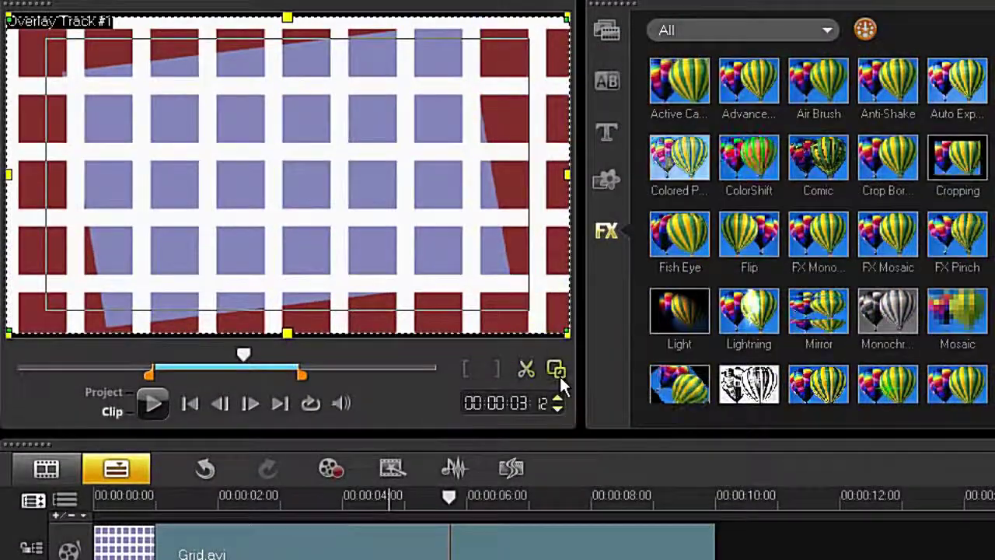
Enlarge the preview to check the tilted blue grid over the red main grid
left_click(556, 371)
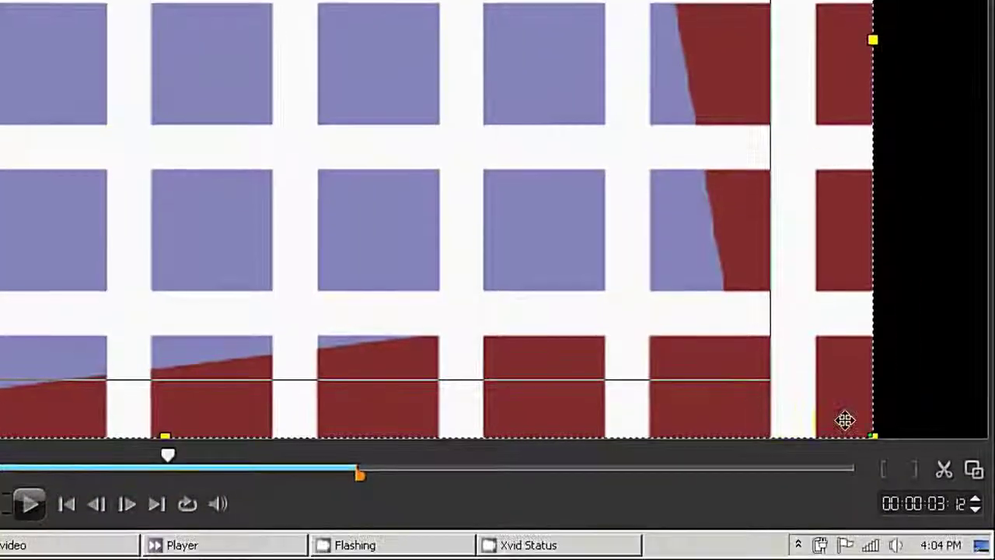
Scrub the enlarged preview to about 4 seconds, where the red main grid shows beneath the masked overlay
left_click(470, 457)
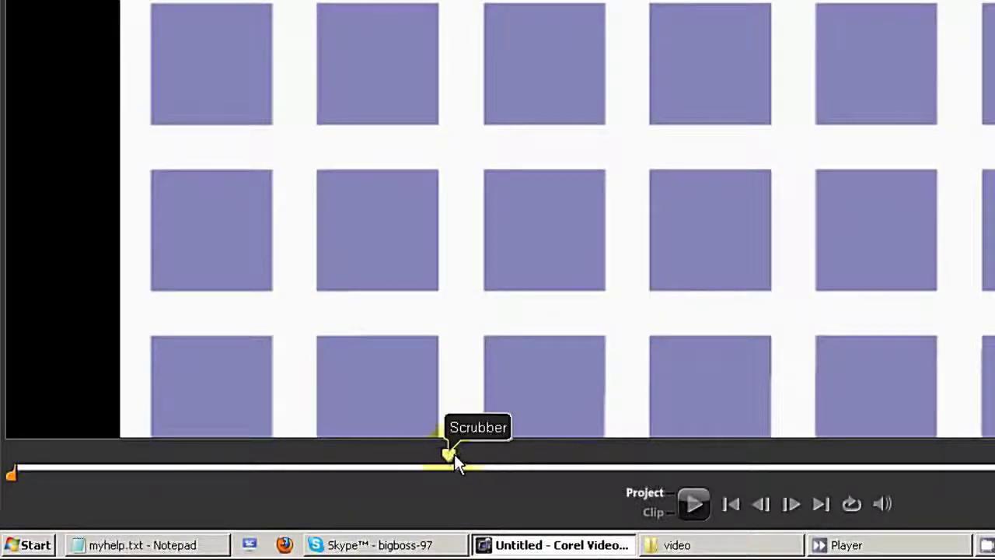
left_click_drag(454, 457, 527, 465)
left_click_drag(680, 463, 793, 456)
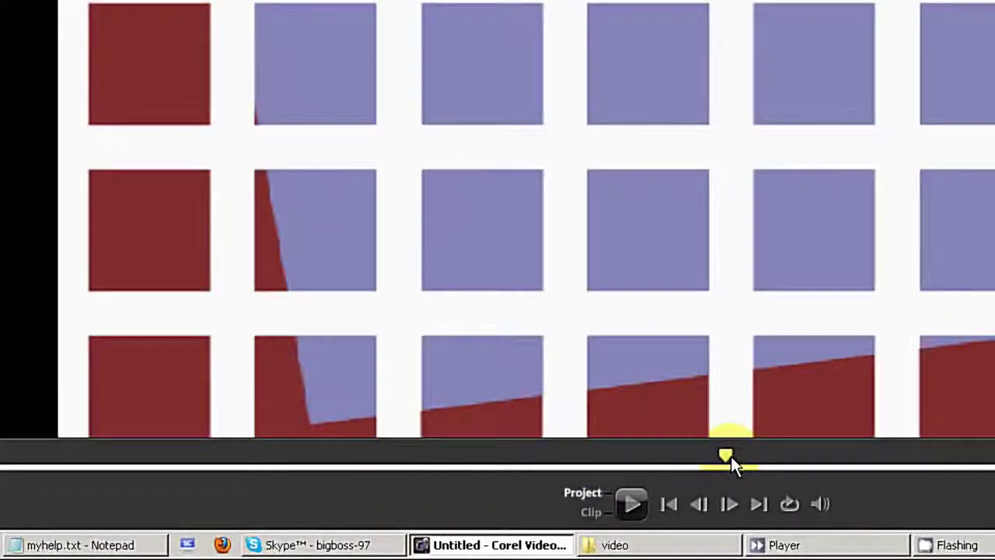